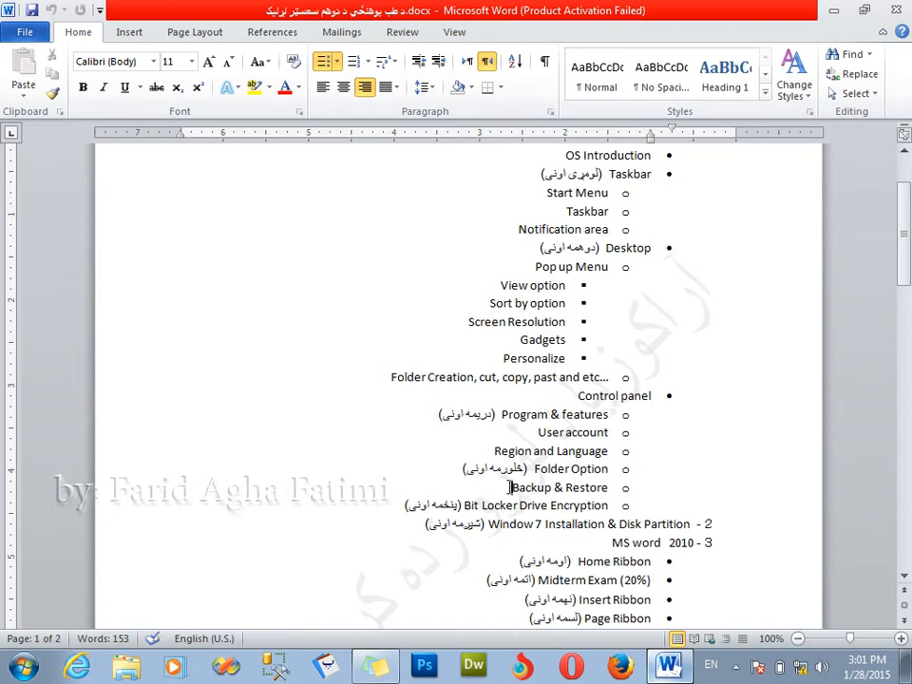
# Highlight the Backup & Restore topic in the course outline and switch to Windows Explorer to open Local Disk (D:).
pyautogui.moveTo(609, 487); pyautogui.dragTo(514, 486)
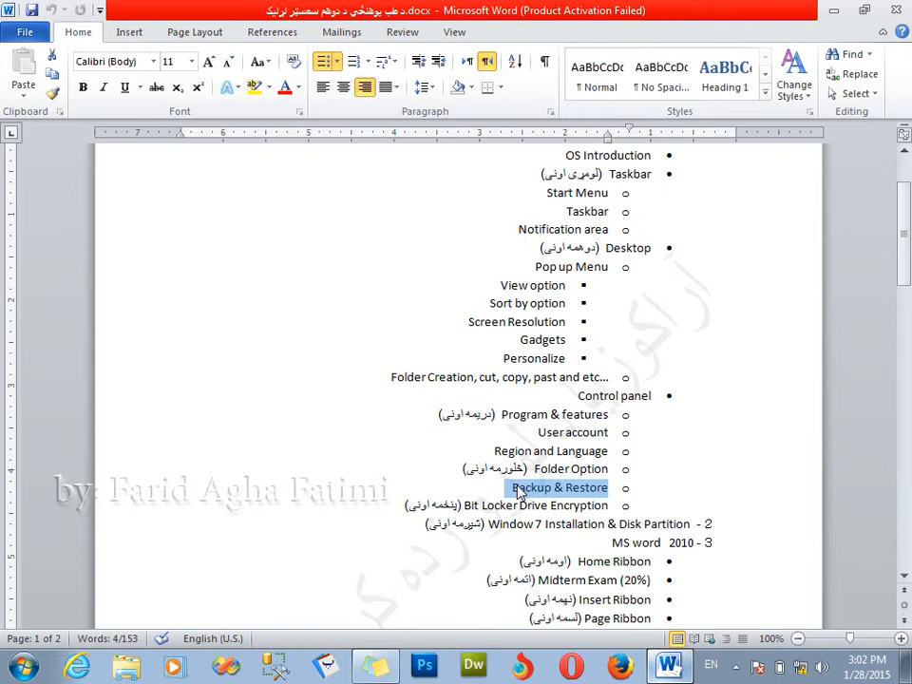
pyautogui.click(833, 9)
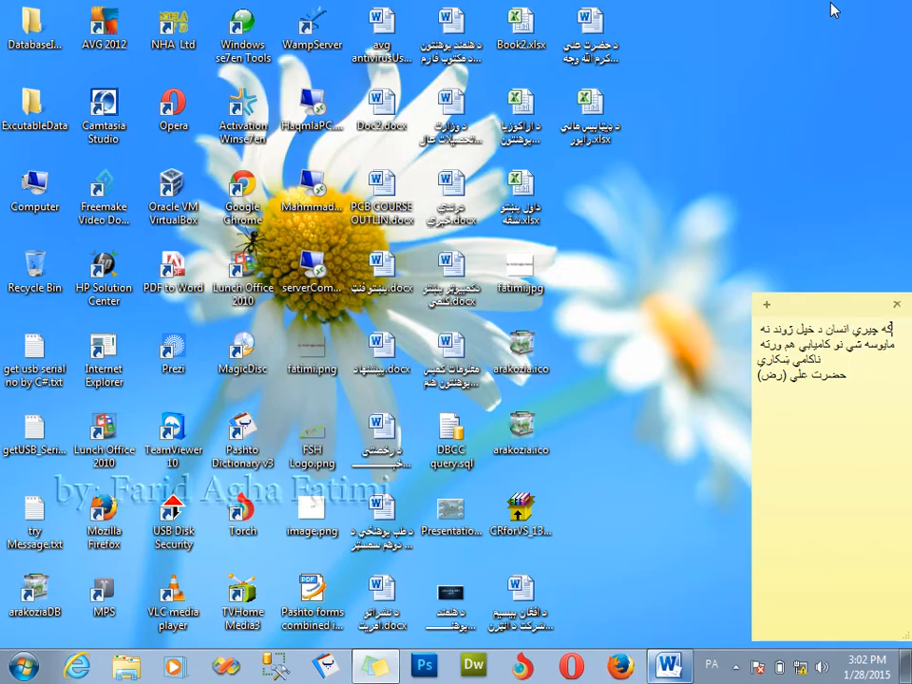
pyautogui.doubleClick(35, 190)
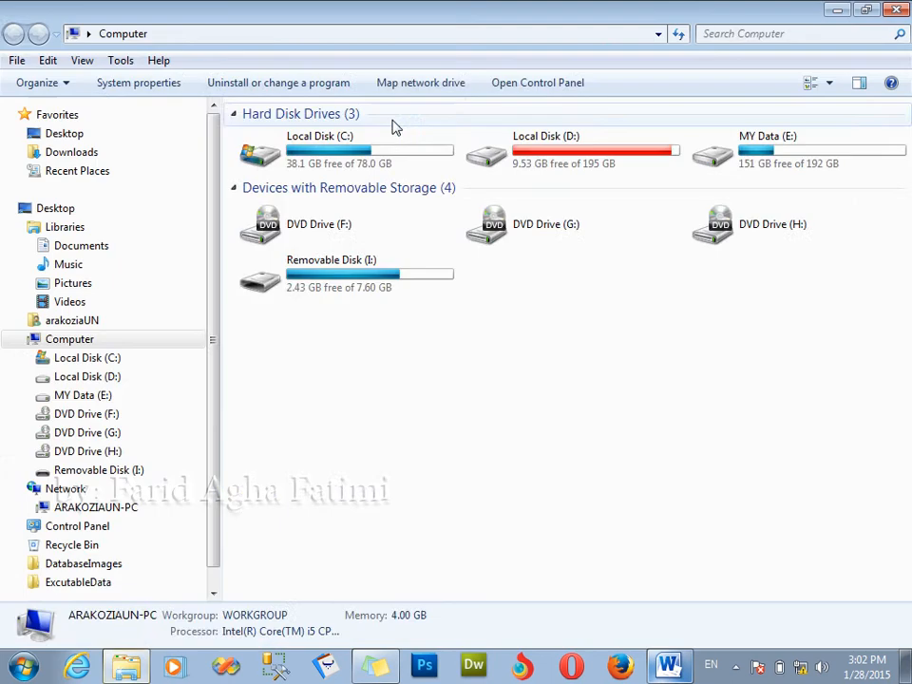
pyautogui.doubleClick(470, 162)
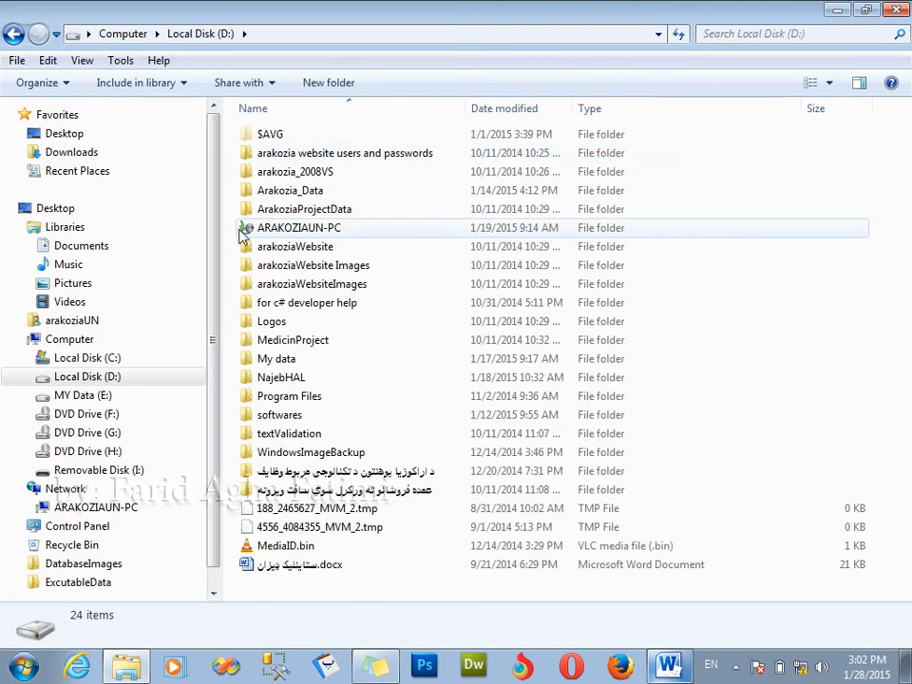
# Examine the general properties and available commands of the ARAKOZIAUN-PC backup folder, and close its properties and the Explorer view.
pyautogui.click(251, 233)
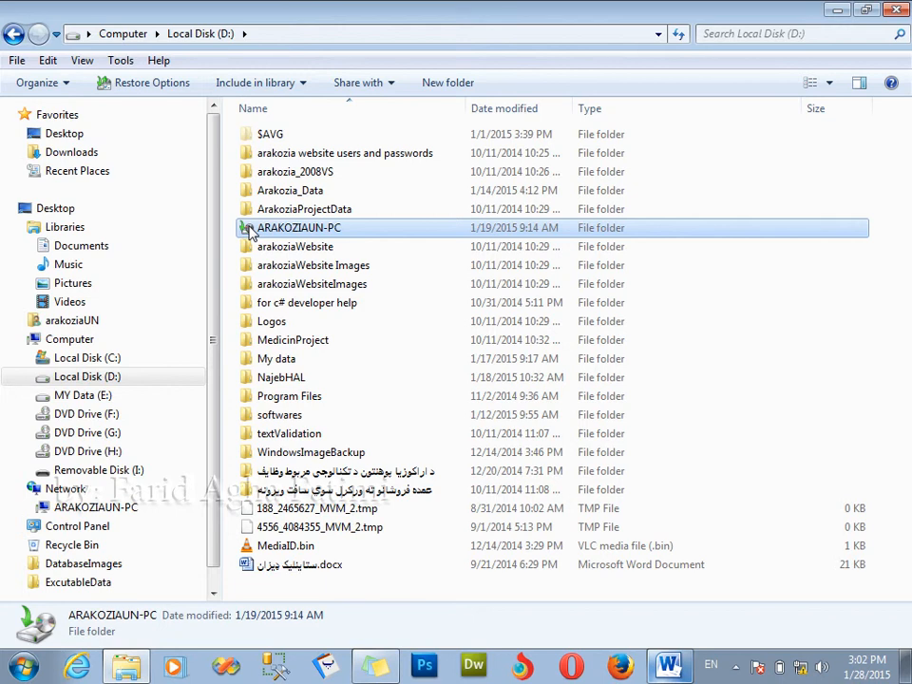
pyautogui.rightClick(251, 233)
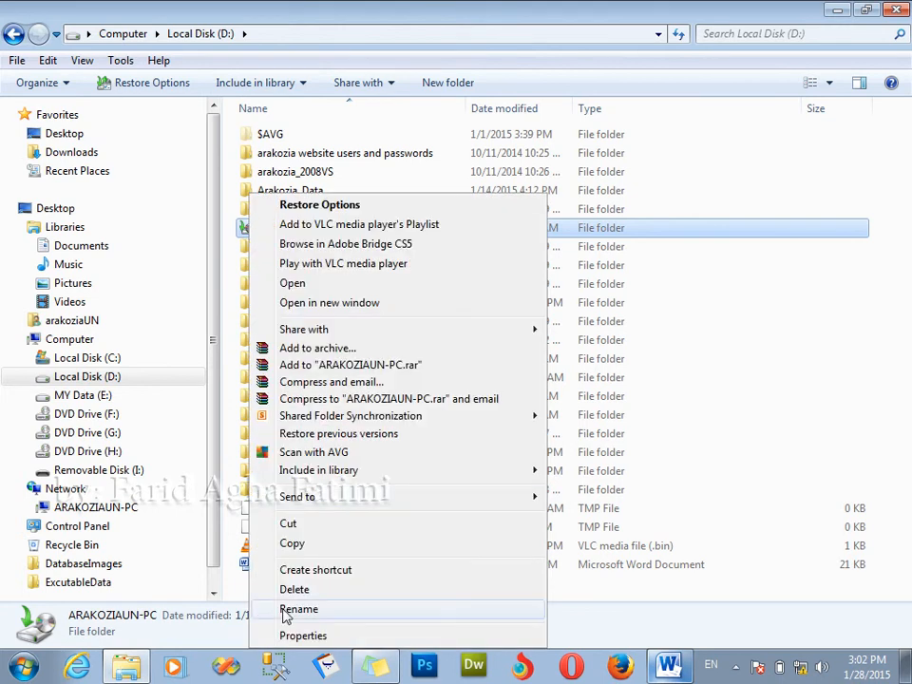
pyautogui.click(302, 636)
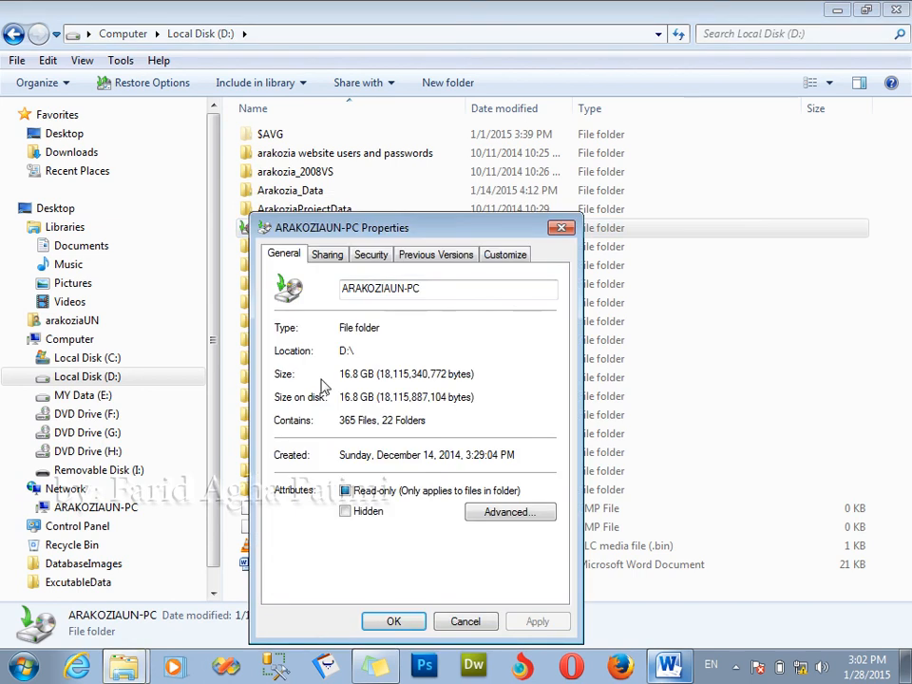
pyautogui.moveTo(460, 231); pyautogui.dragTo(566, 154)
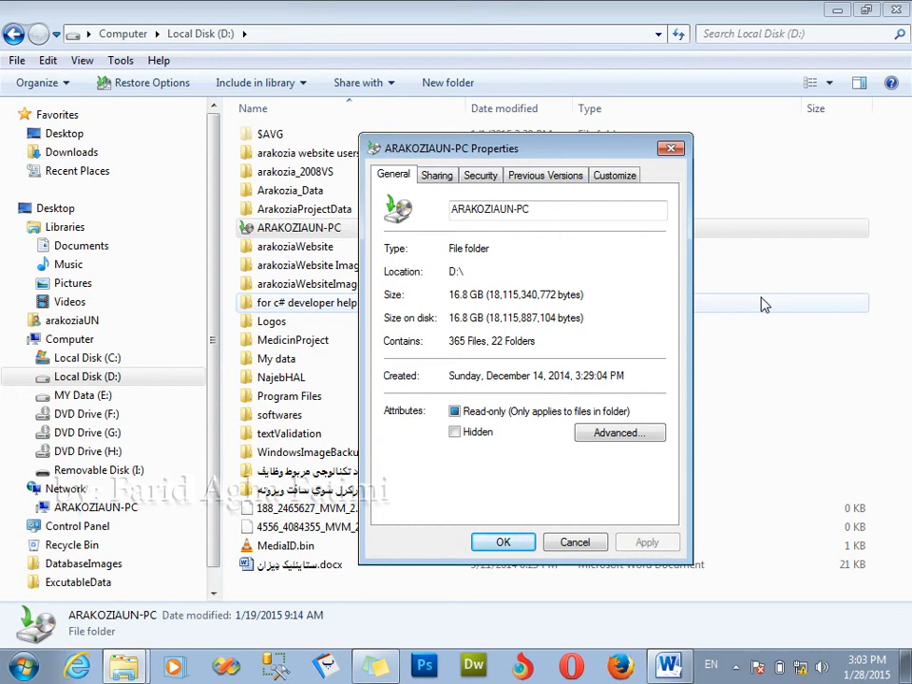
pyautogui.rightClick(254, 232)
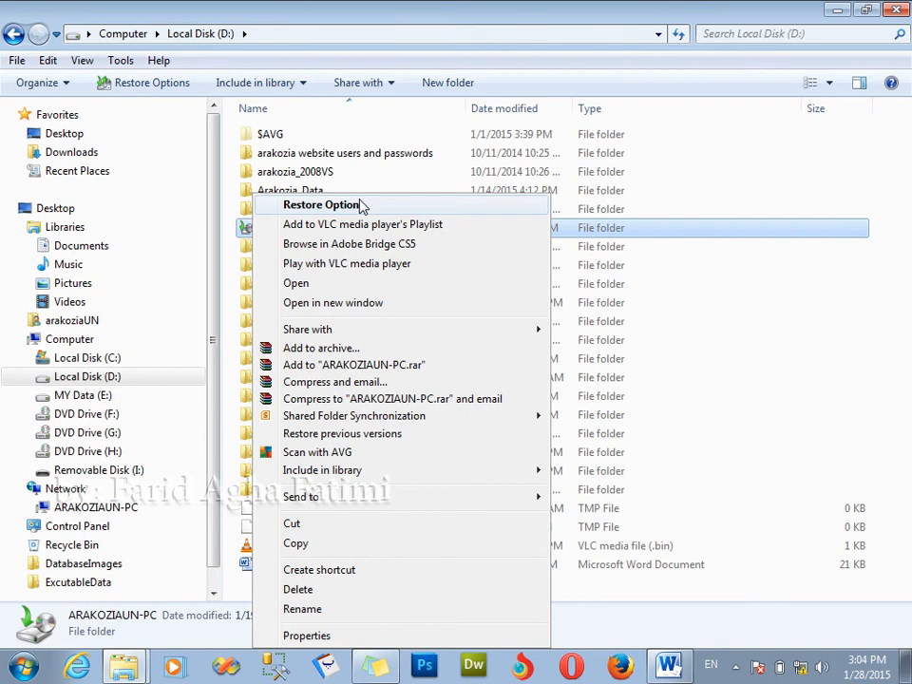
pyautogui.click(837, 10)
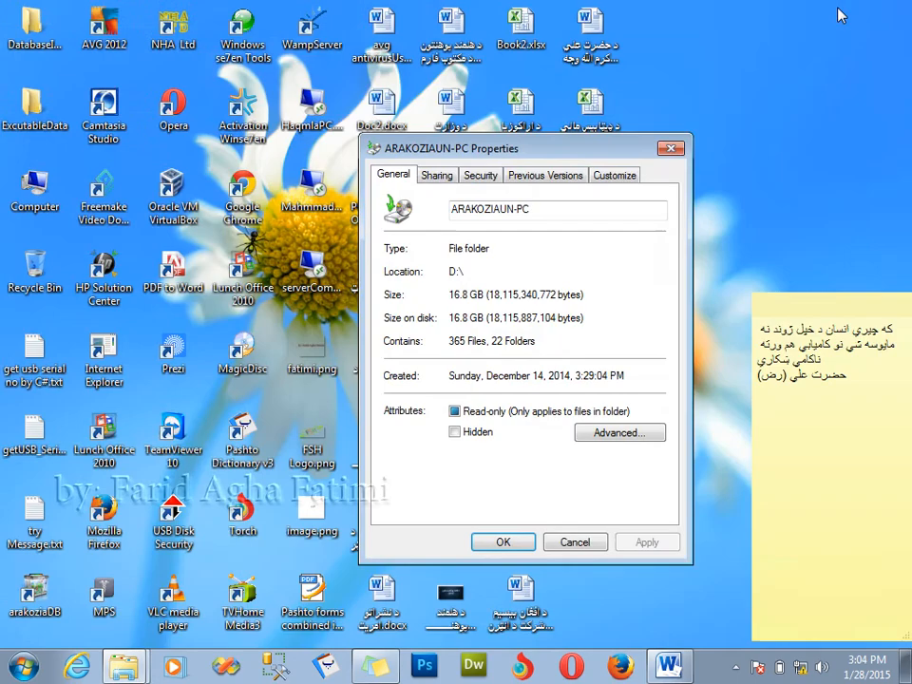
pyautogui.click(671, 150)
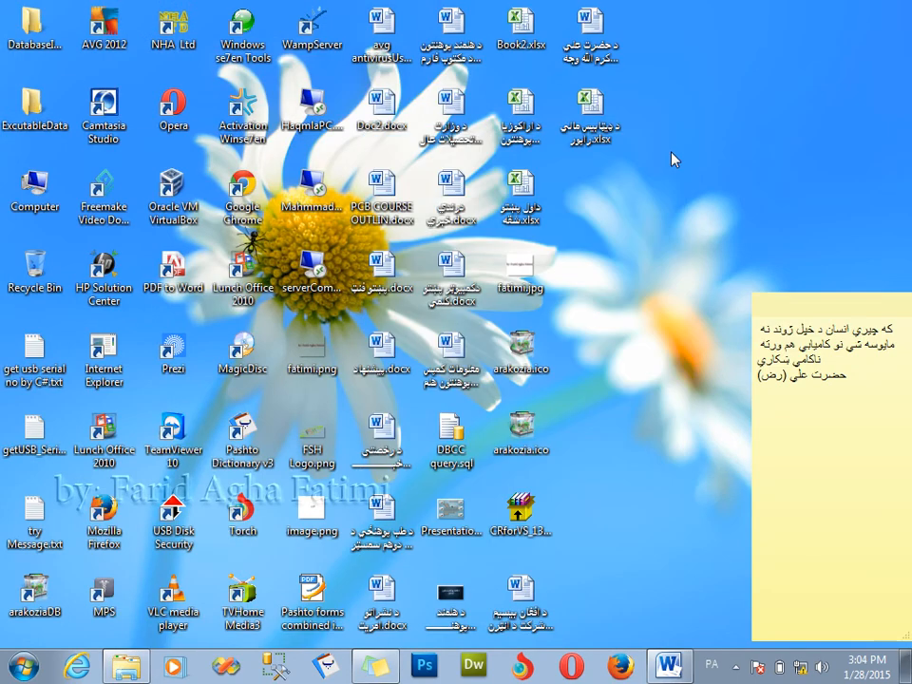
# Refresh the desktop and open Backup and Restore from the Control Panel.
pyautogui.rightClick(672, 155)
pyautogui.click(688, 202)
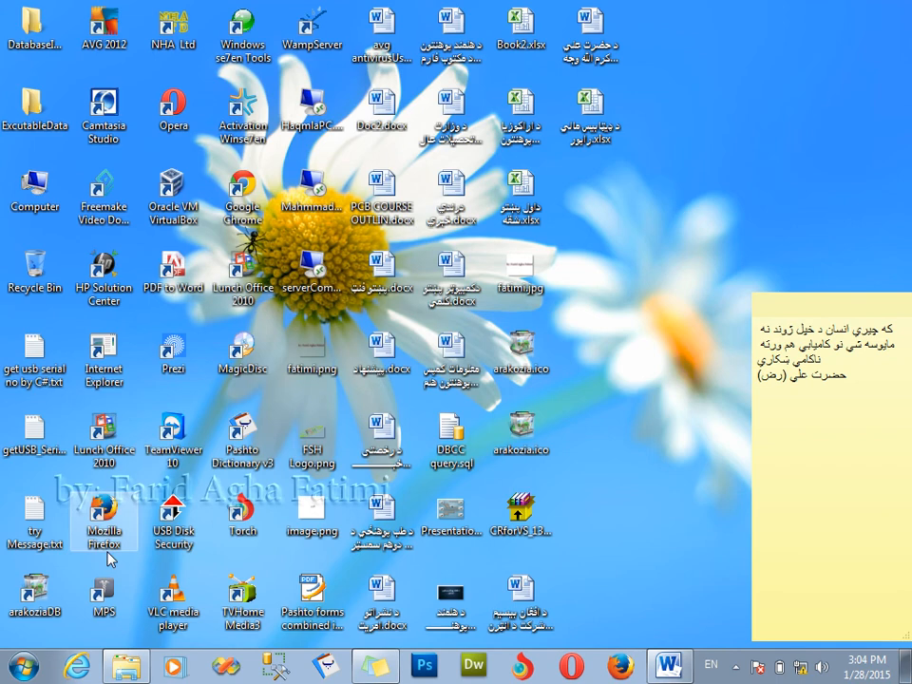
pyautogui.click(15, 669)
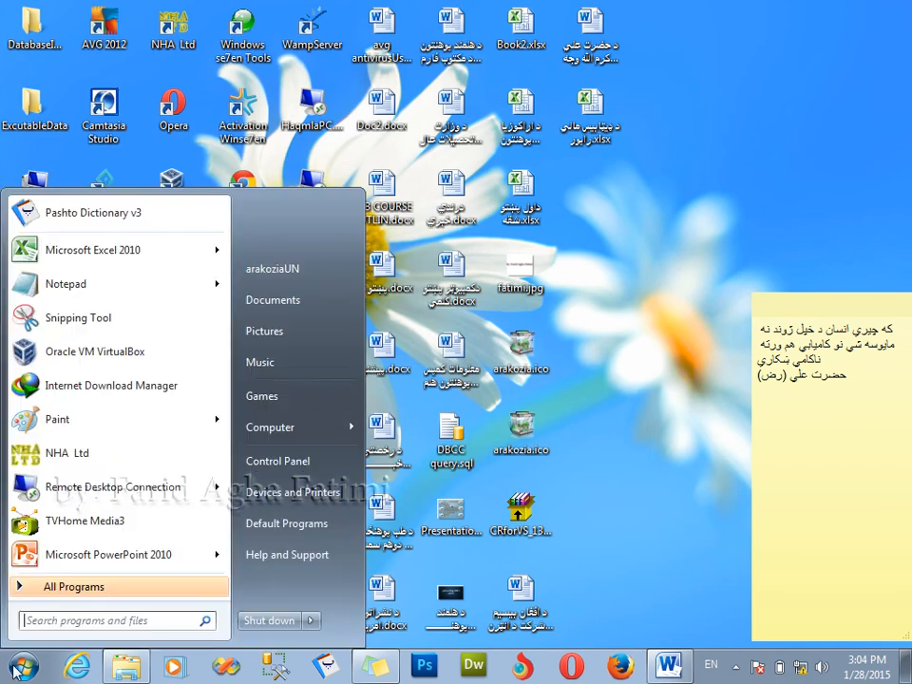
pyautogui.click(290, 462)
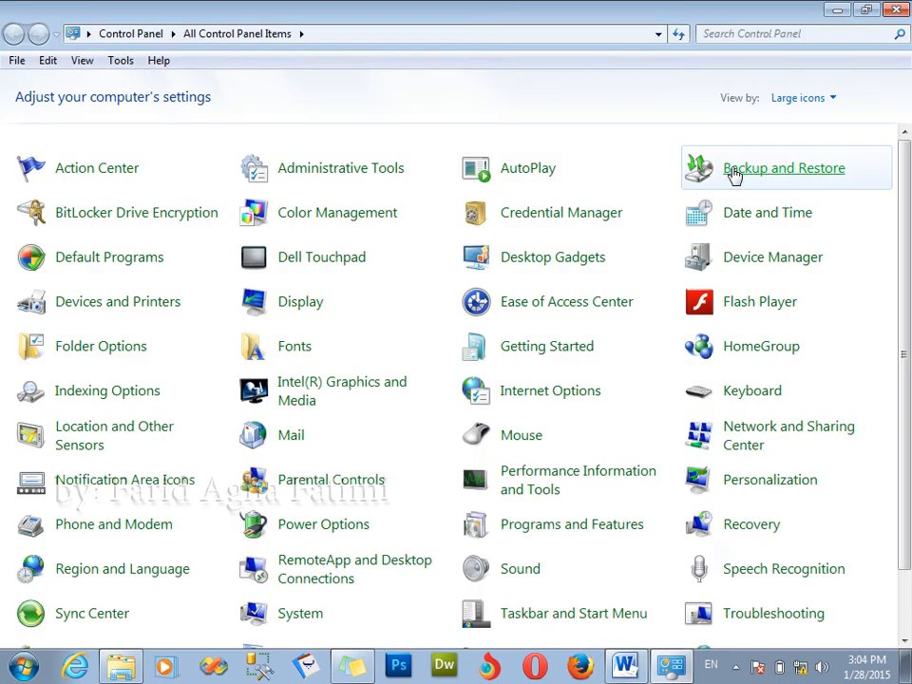
pyautogui.click(796, 171)
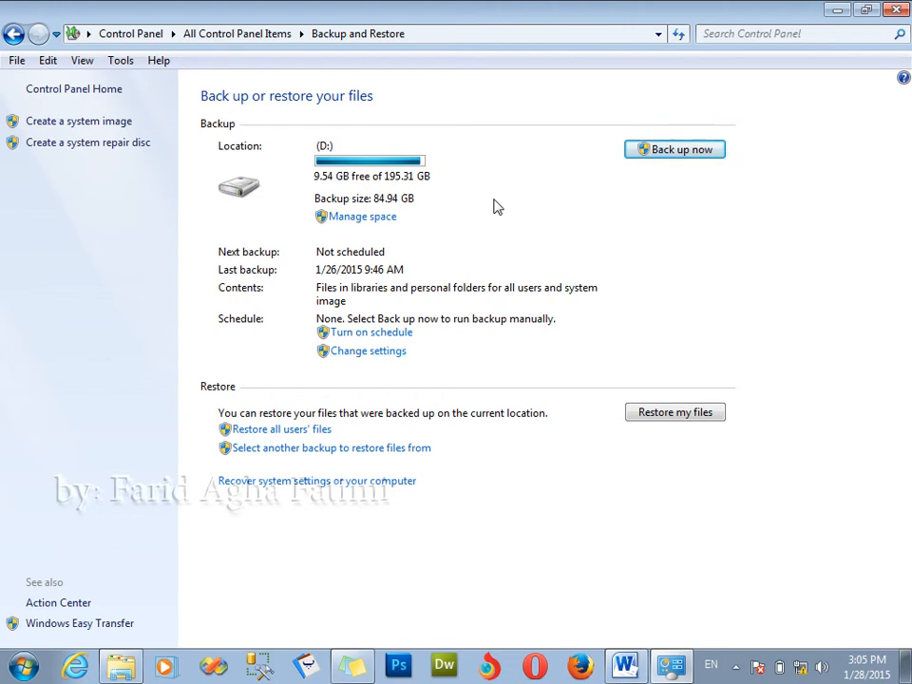
# Start changing the backup settings and refresh the list of available backup destinations.
pyautogui.click(355, 359)
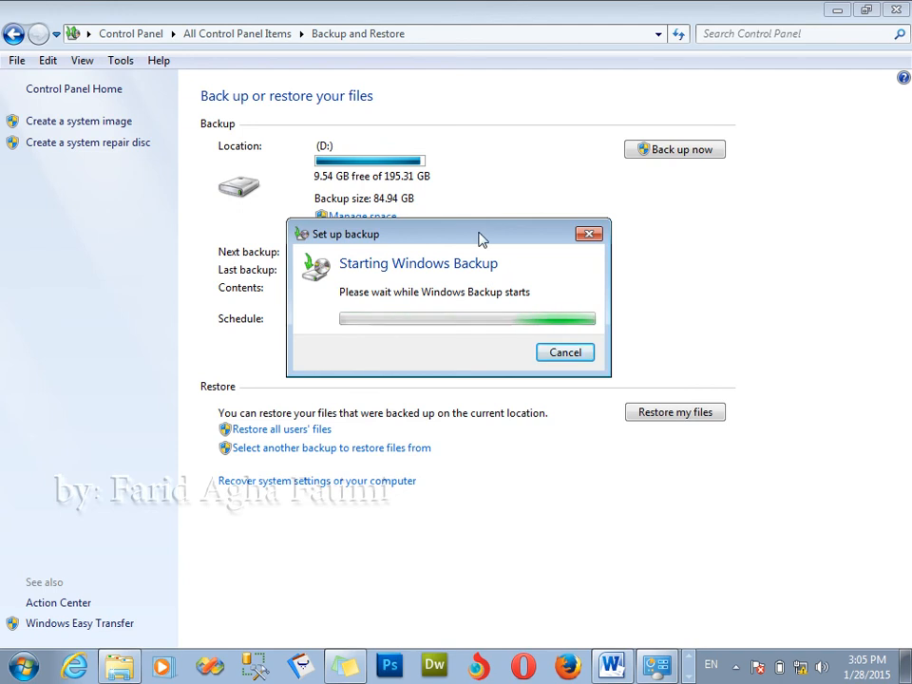
pyautogui.moveTo(481, 238); pyautogui.dragTo(455, 127)
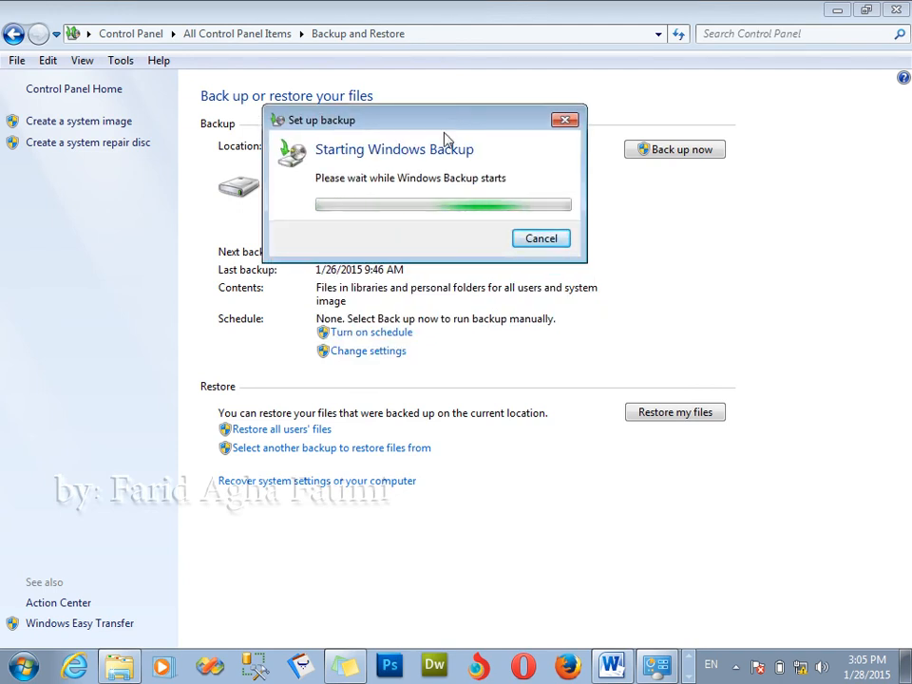
pyautogui.moveTo(419, 119); pyautogui.dragTo(437, 100)
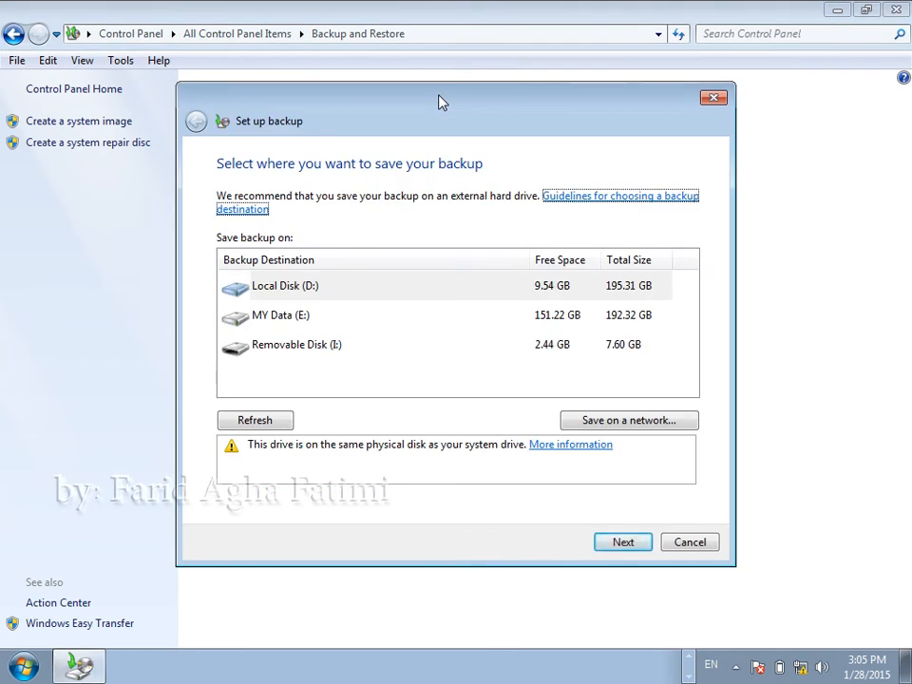
pyautogui.moveTo(440, 103); pyautogui.dragTo(445, 73)
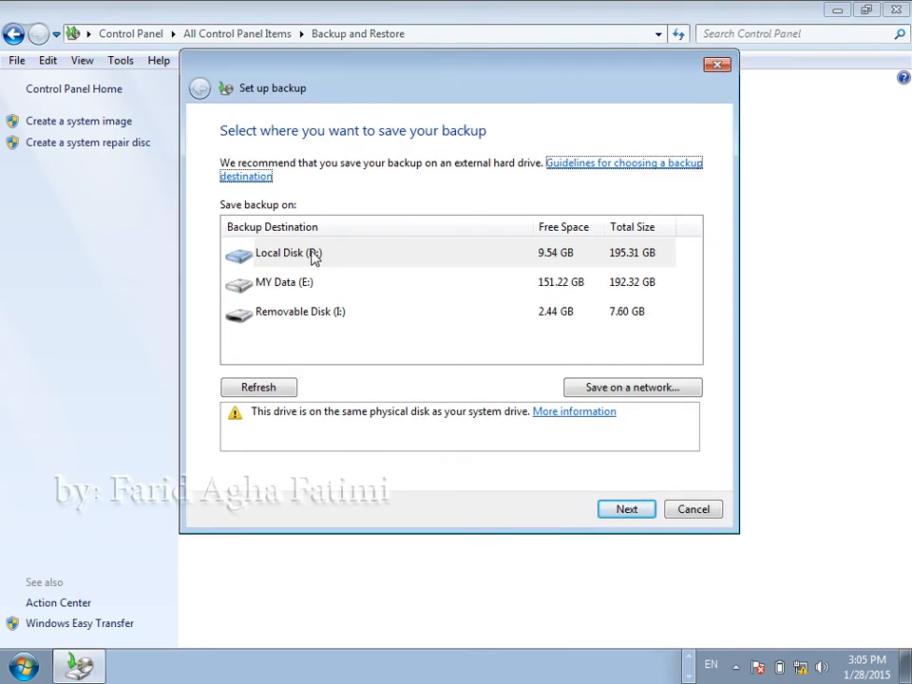
pyautogui.click(276, 284)
pyautogui.click(273, 312)
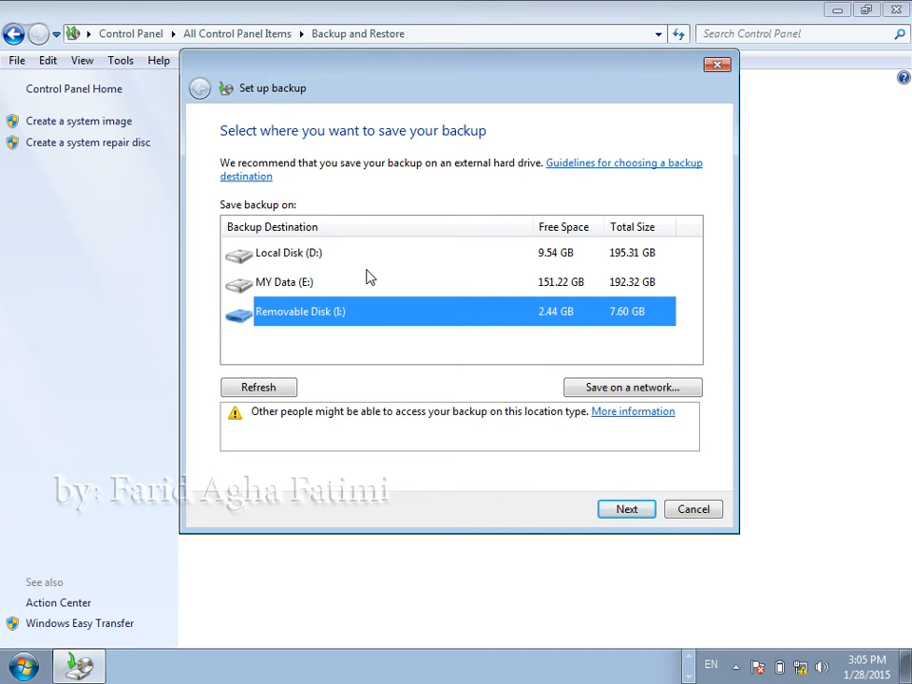
pyautogui.click(267, 390)
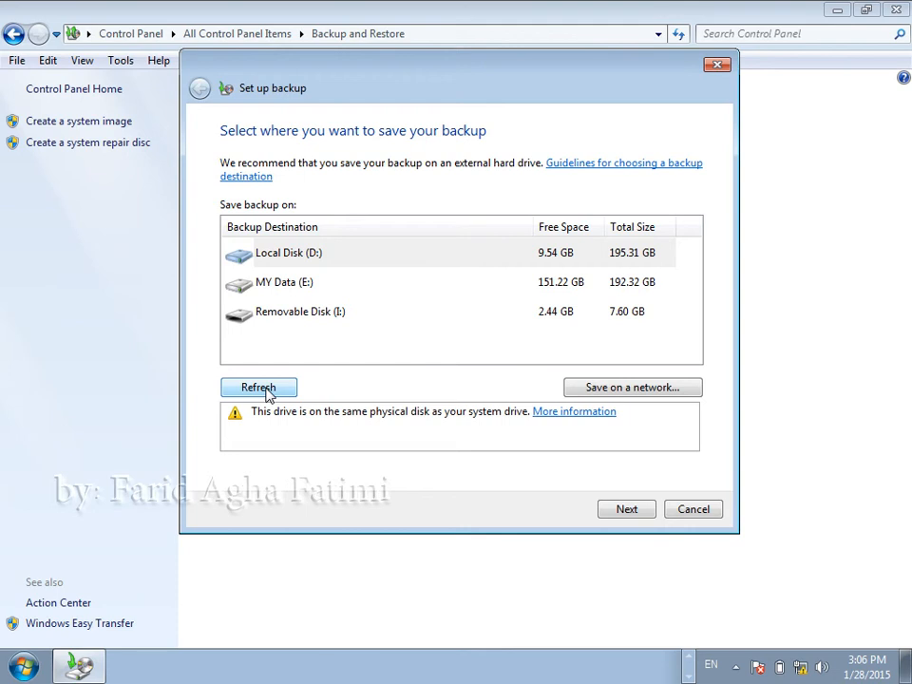
# Choose MY Data (E:) as the backup destination and continue to the selection of what to back up.
pyautogui.click(370, 264)
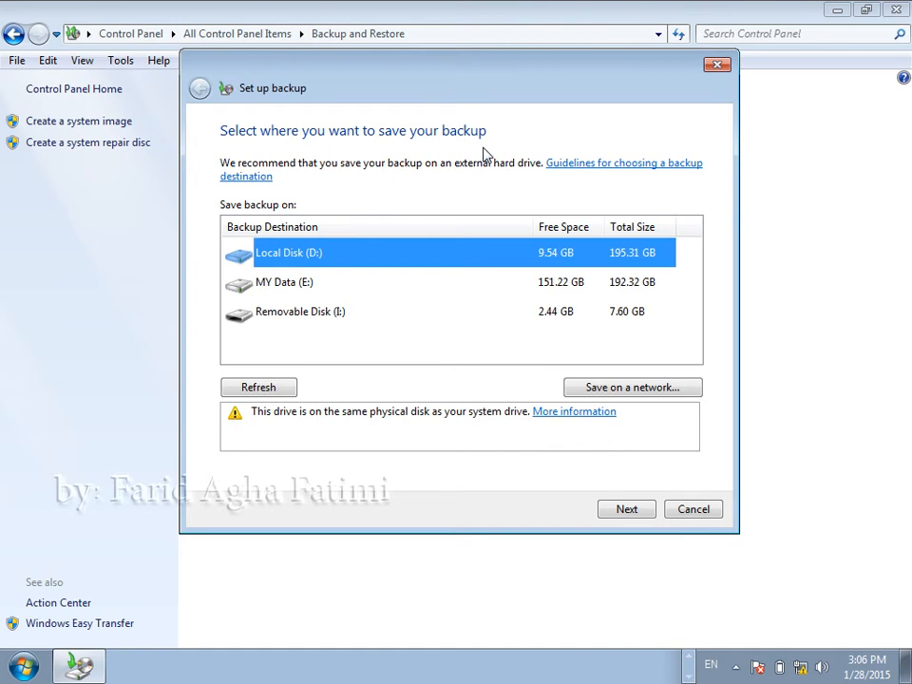
pyautogui.click(336, 323)
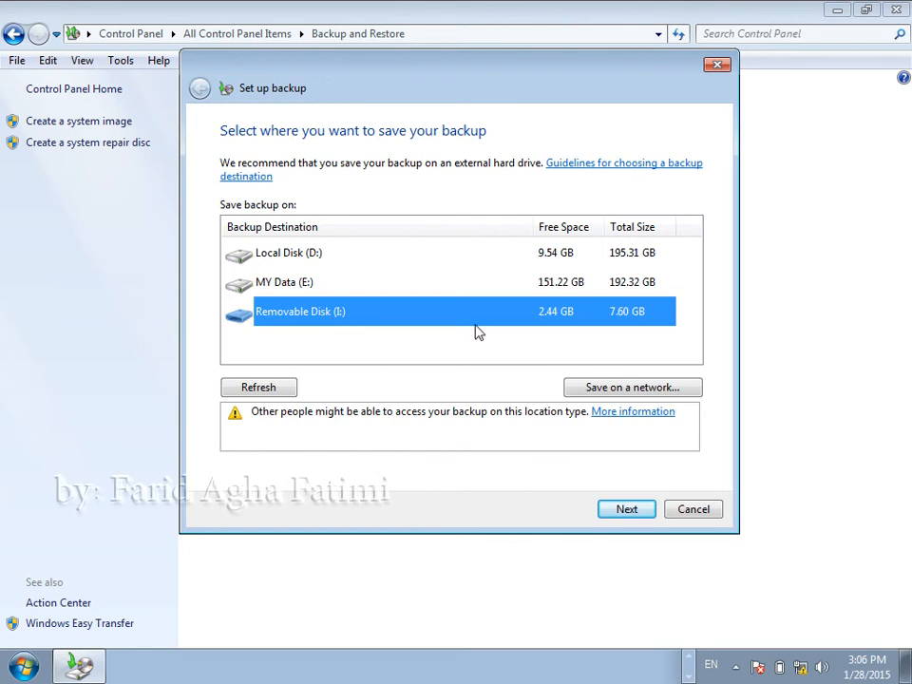
pyautogui.click(425, 249)
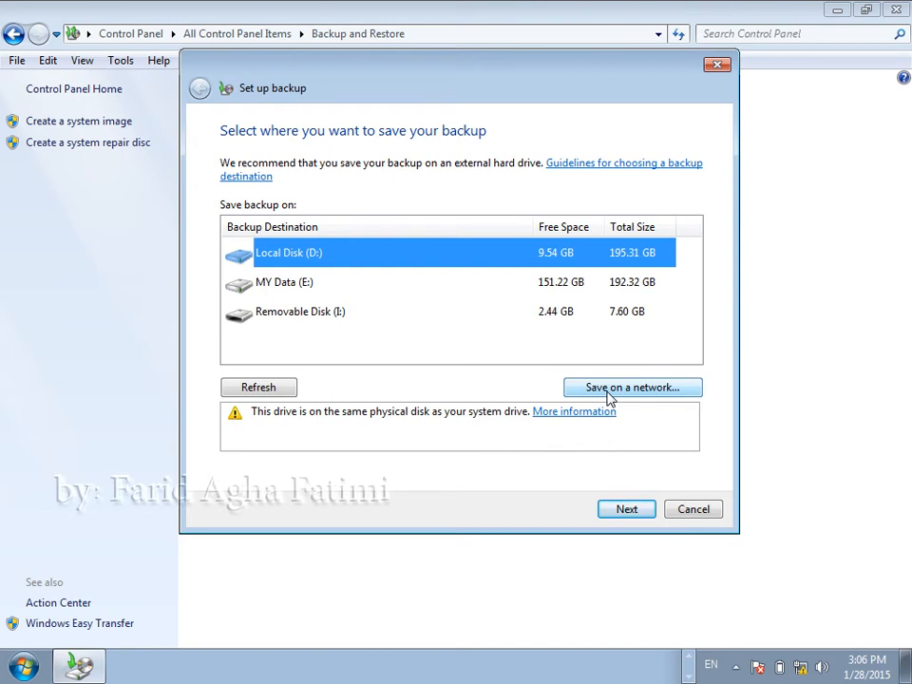
pyautogui.click(302, 285)
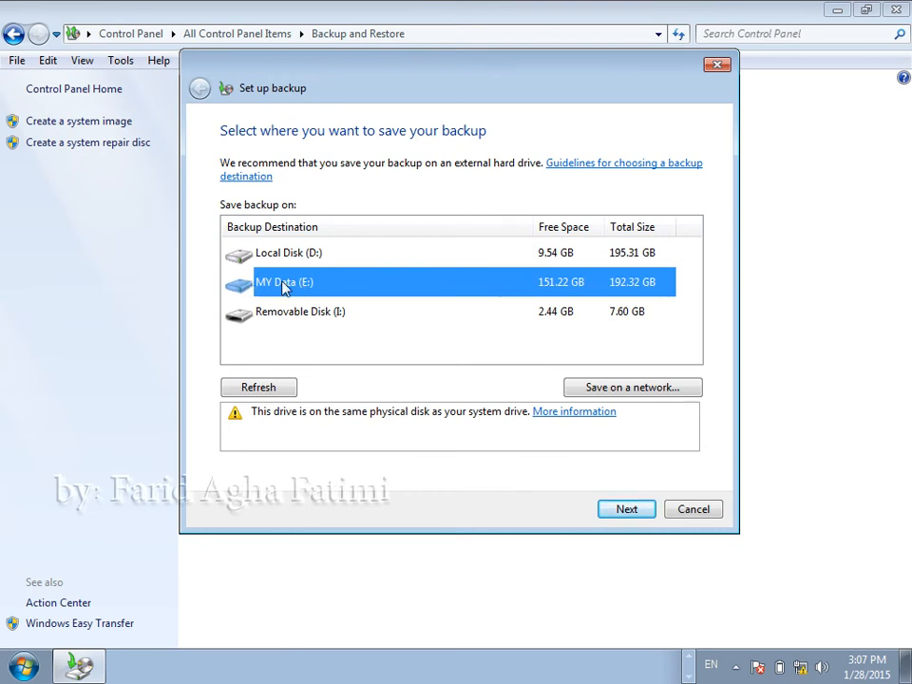
pyautogui.click(634, 513)
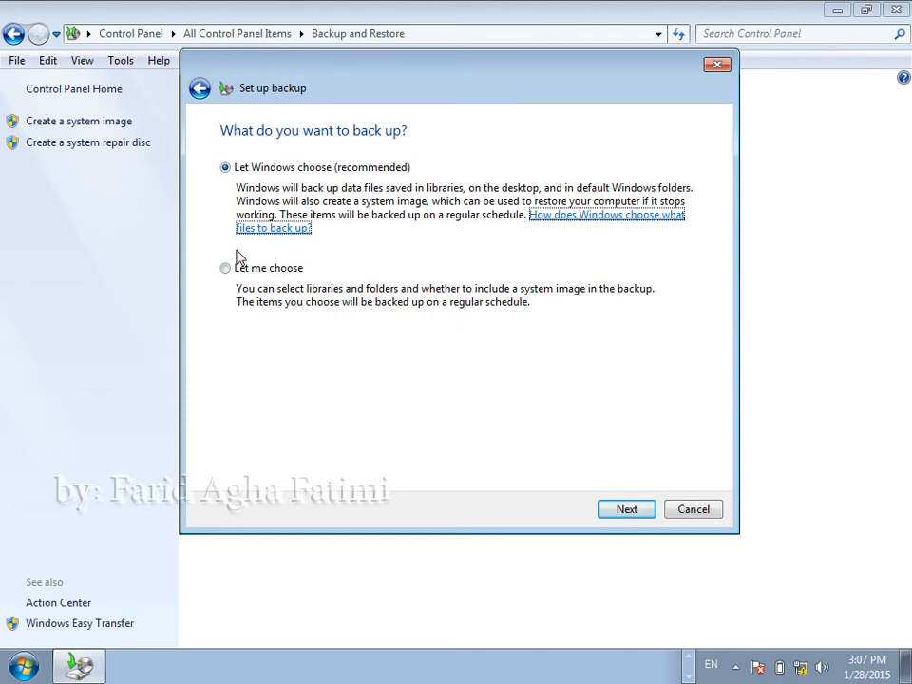
# Let Windows choose what to back up, review the resulting backup settings and cancel the setup without saving.
pyautogui.click(228, 269)
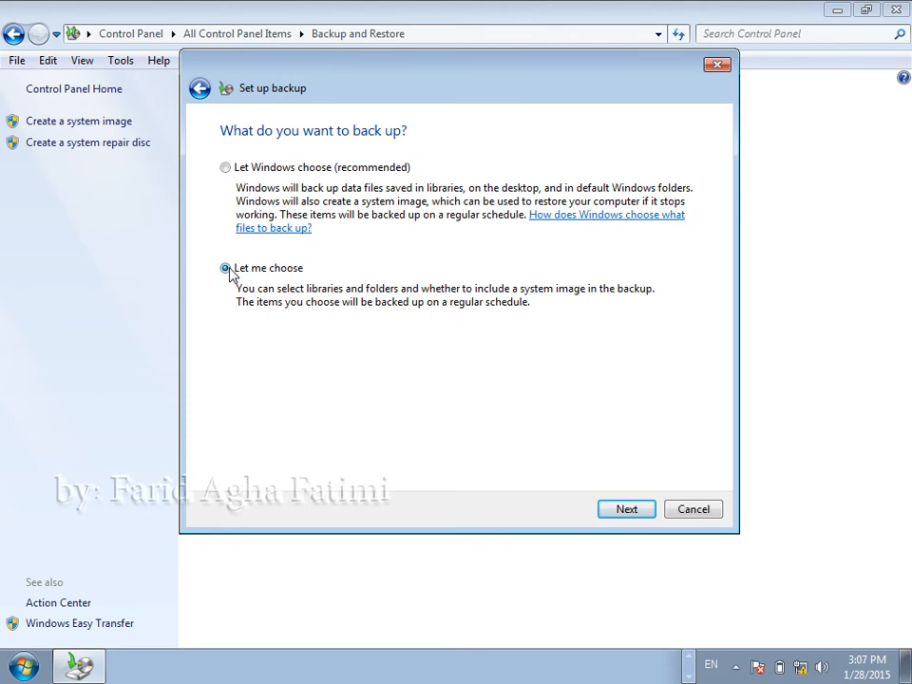
pyautogui.click(227, 168)
pyautogui.click(613, 514)
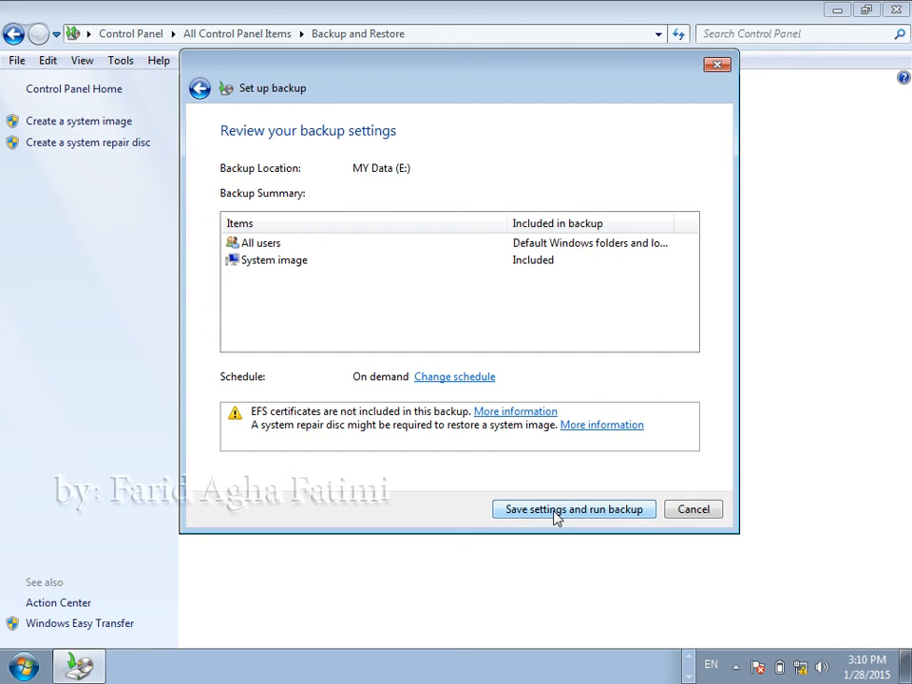
pyautogui.click(690, 510)
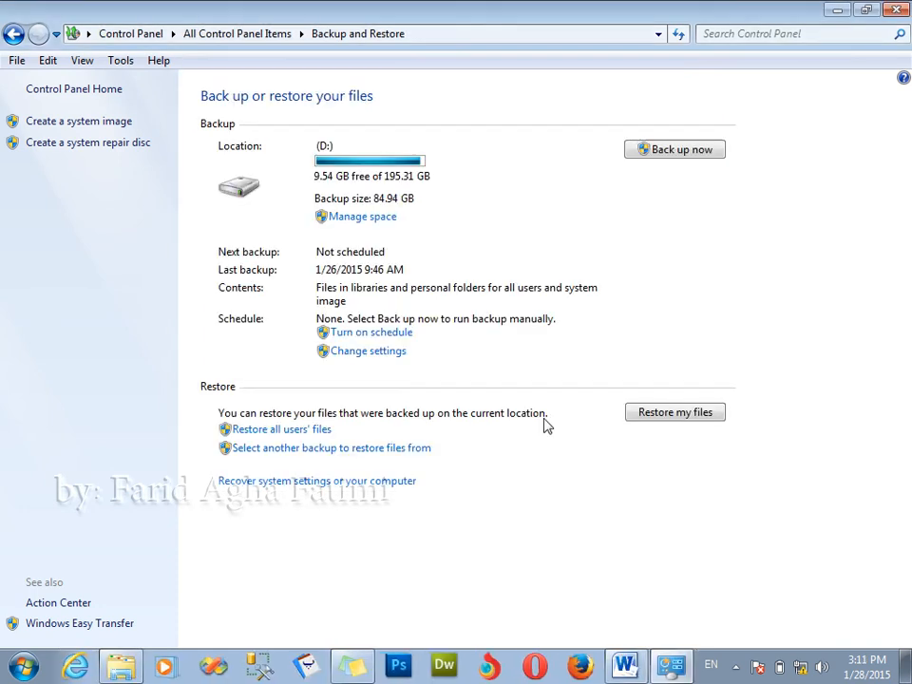
# Review how Windows Backup uses disk space on drive D:, refresh the space usage summary and close the dialog.
pyautogui.click(375, 333)
pyautogui.click(371, 217)
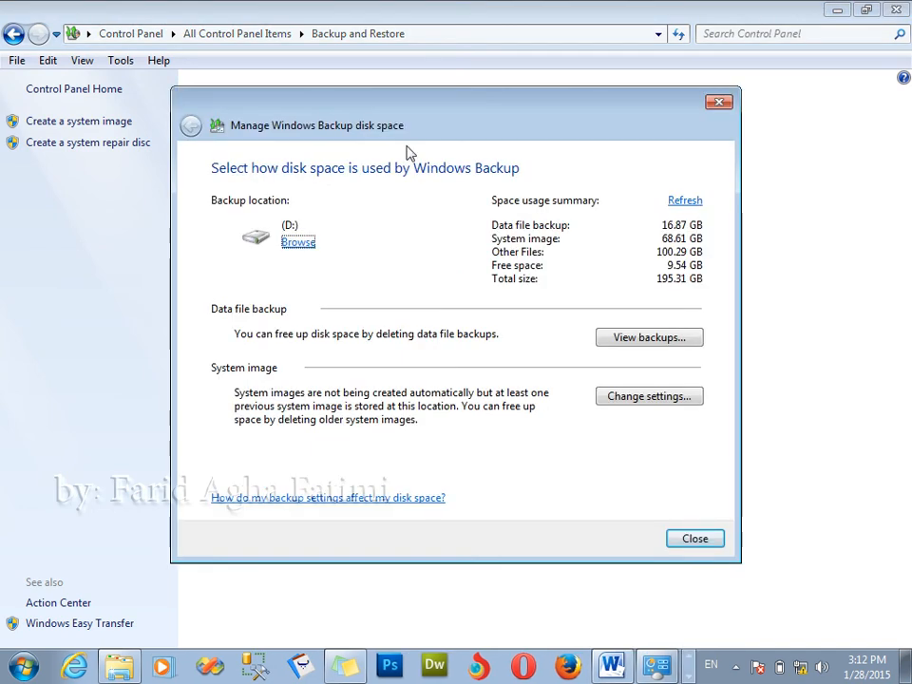
pyautogui.moveTo(433, 123); pyautogui.dragTo(579, 107)
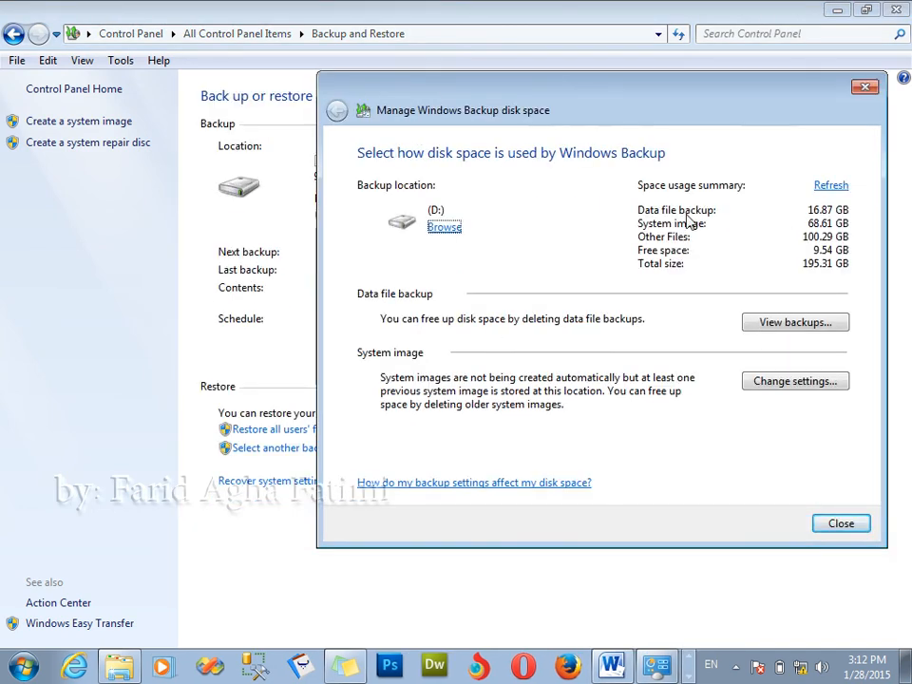
pyautogui.moveTo(746, 116); pyautogui.dragTo(674, 104)
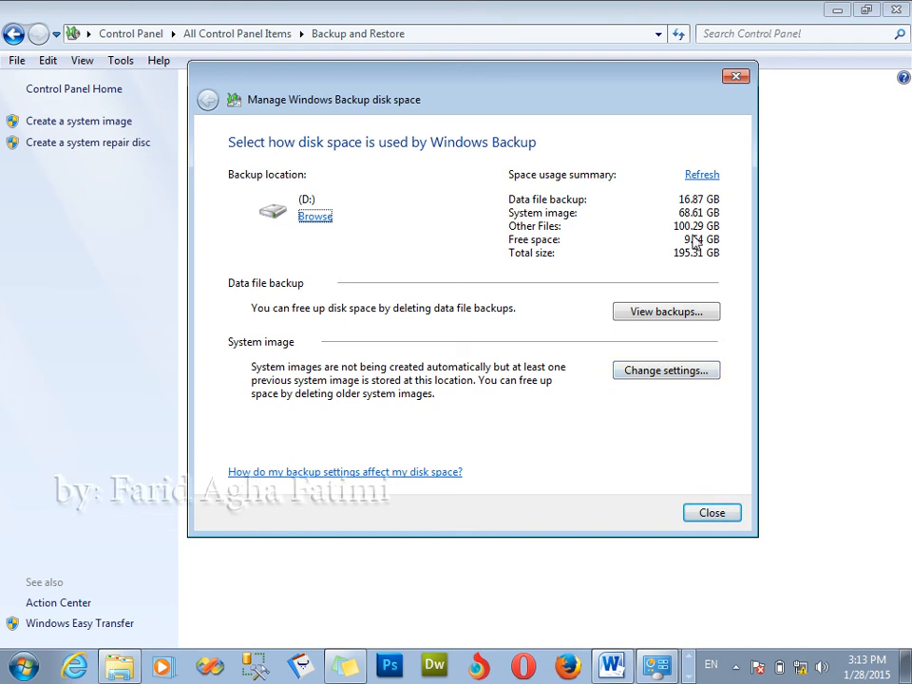
pyautogui.click(700, 176)
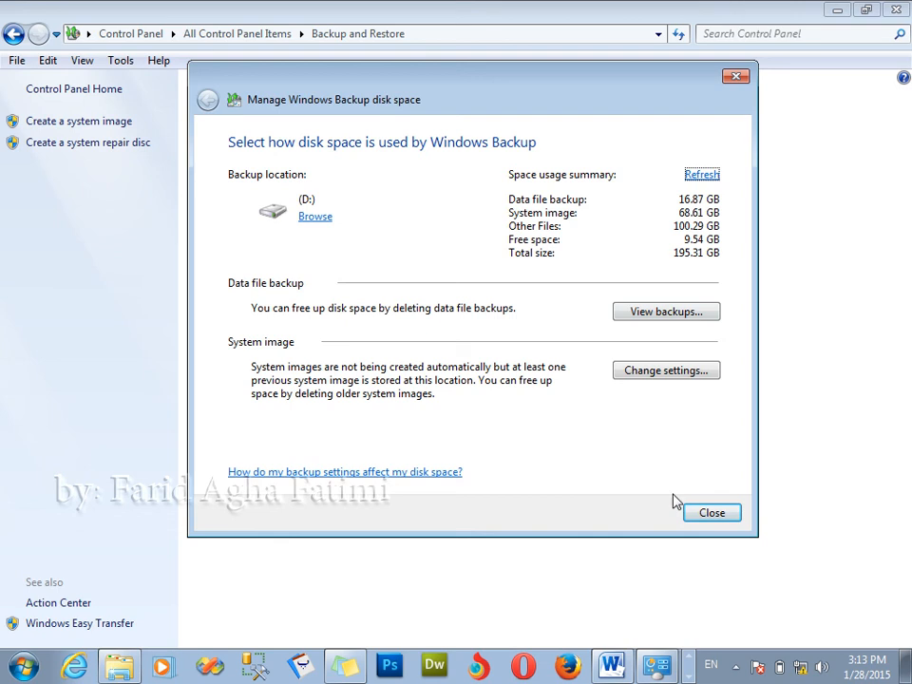
pyautogui.click(704, 514)
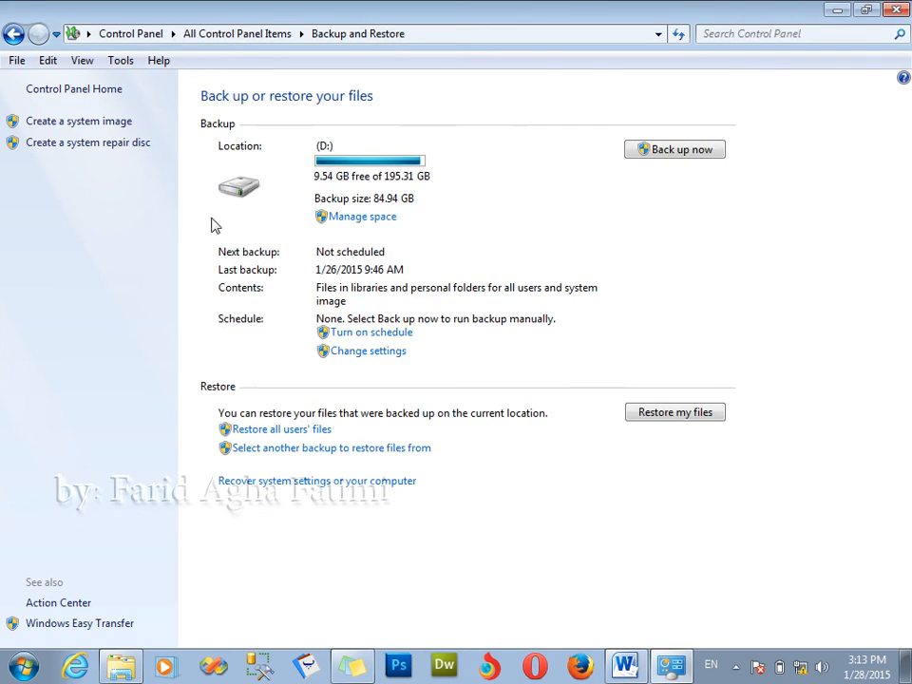